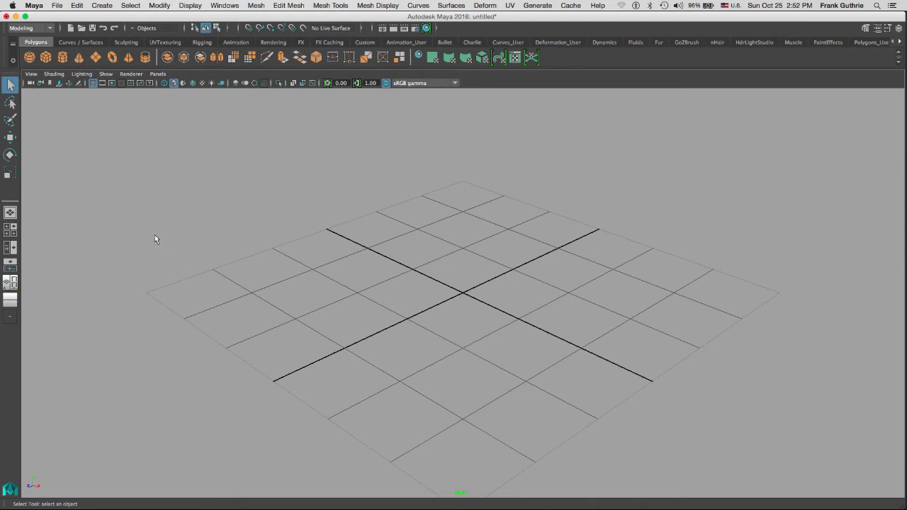
# Set the project to NO NAME/DART 104 INTRO TO MAYA/UVs_EXERCISES.
pyautogui.click(56, 6)
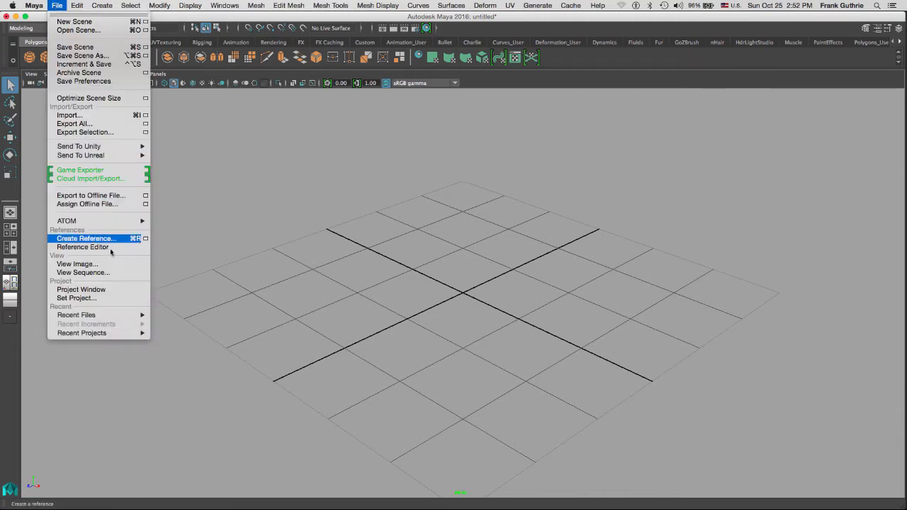
pyautogui.click(75, 298)
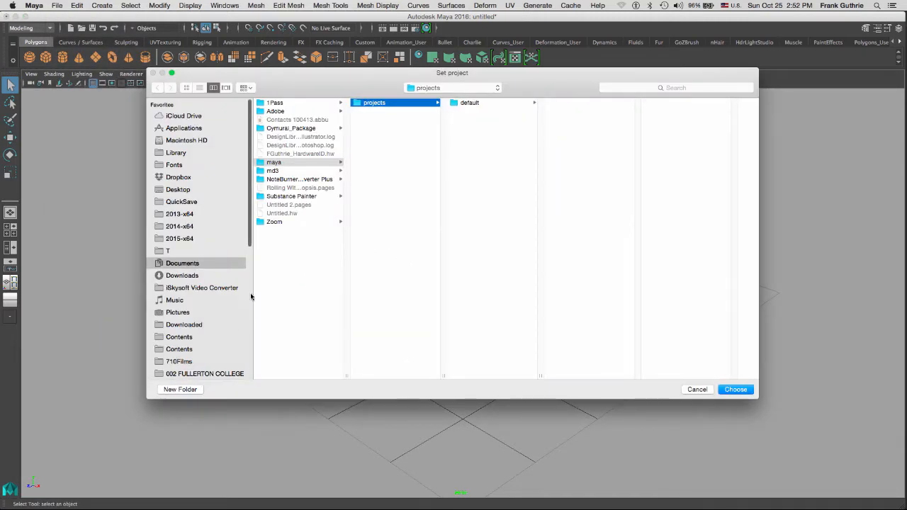
pyautogui.scroll(-5, 250, 292)
pyautogui.click(183, 188)
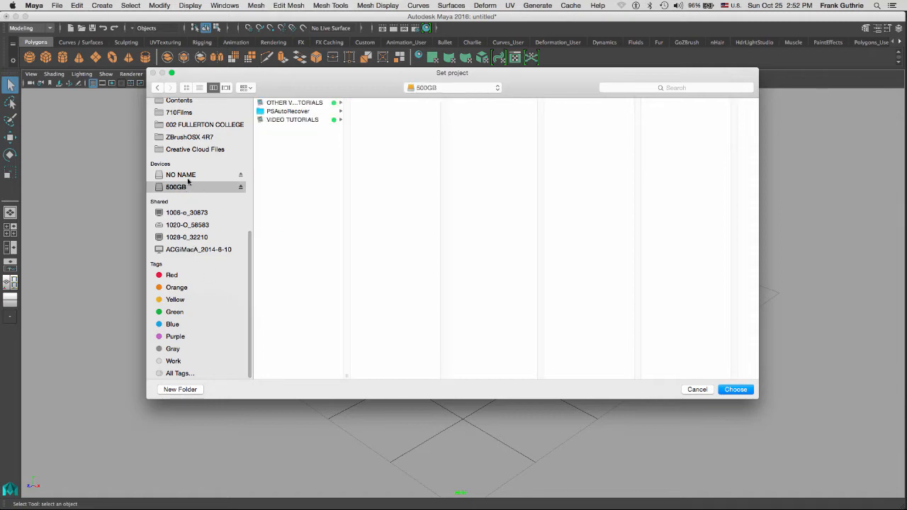
pyautogui.click(186, 175)
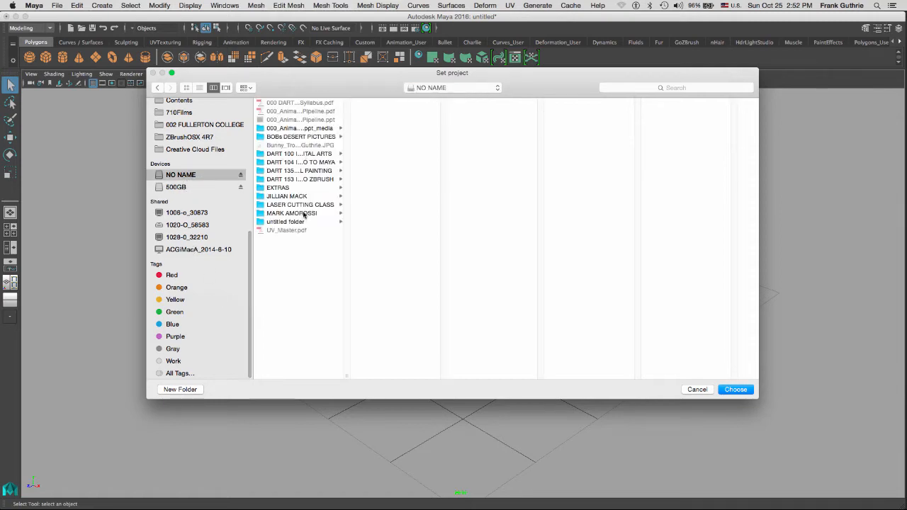
pyautogui.click(319, 162)
pyautogui.click(394, 163)
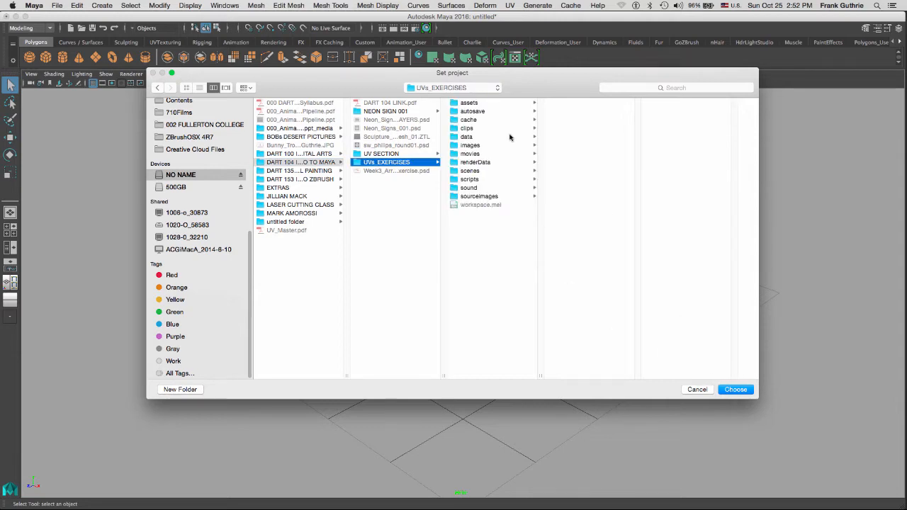
pyautogui.click(736, 390)
# Open the Wood_Pallet_001.mb scene, discarding the untitled scene without saving.
pyautogui.click(56, 5)
pyautogui.click(90, 32)
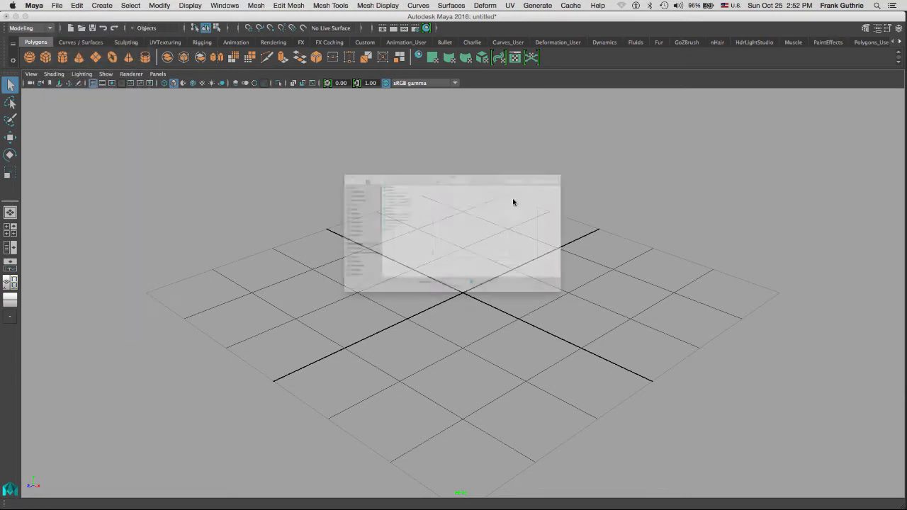
pyautogui.click(583, 162)
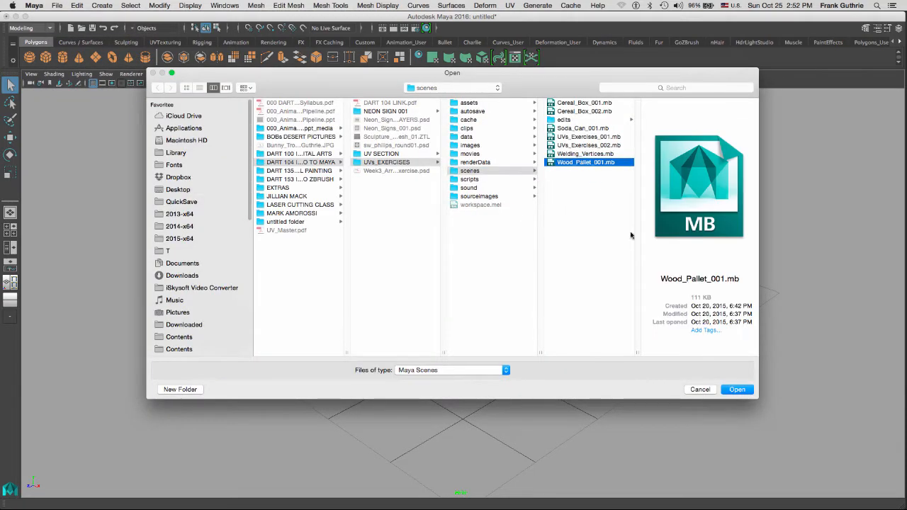
pyautogui.click(737, 389)
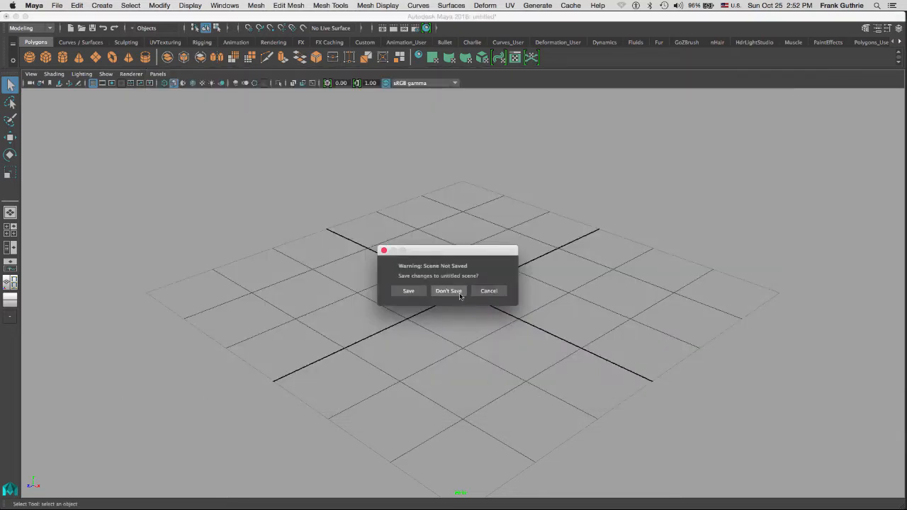
pyautogui.click(449, 291)
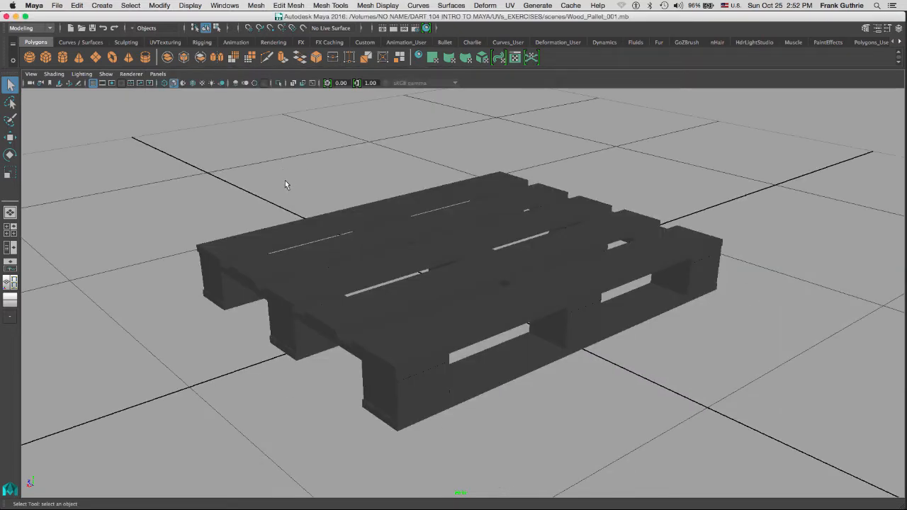
# Inspect the pallet, then switch to the Persp/UV Editor split layout.
pyautogui.keyDown('alt'); pyautogui.moveTo(285, 185); pyautogui.dragTo(618, 417); pyautogui.keyUp('alt')
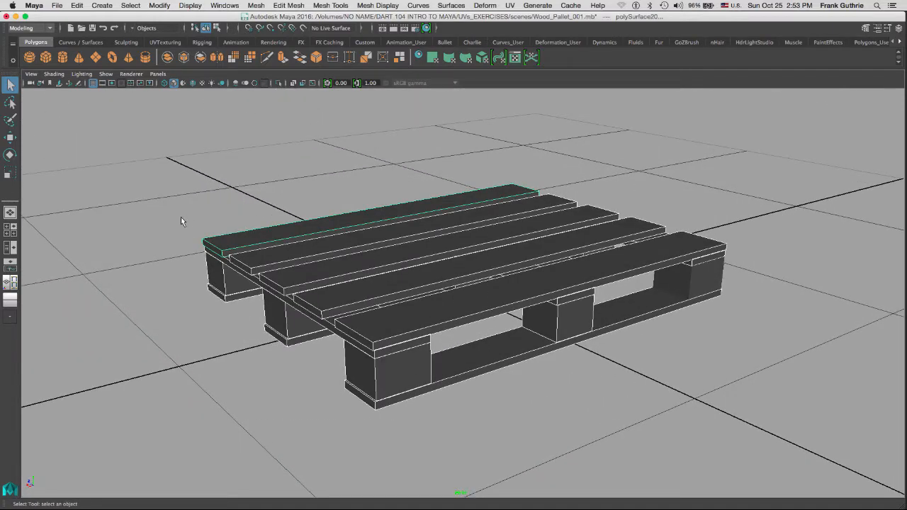
pyautogui.click(516, 58)
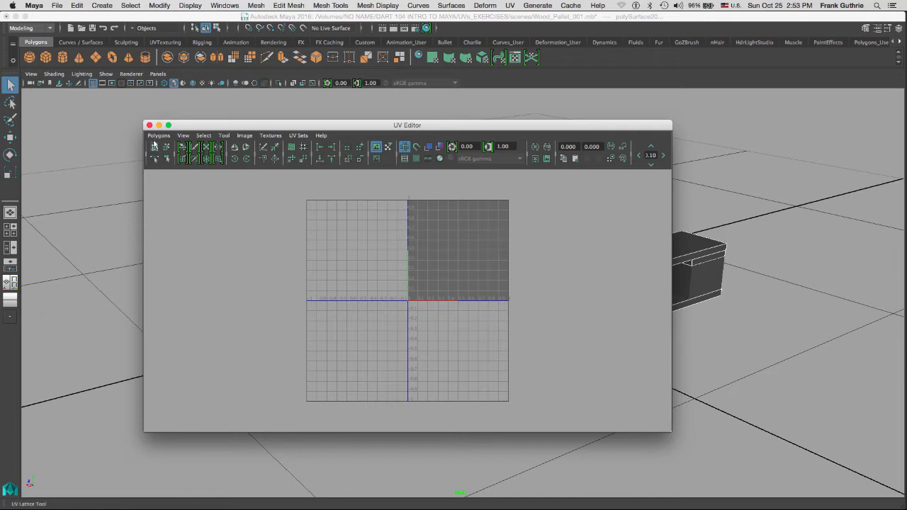
pyautogui.click(149, 126)
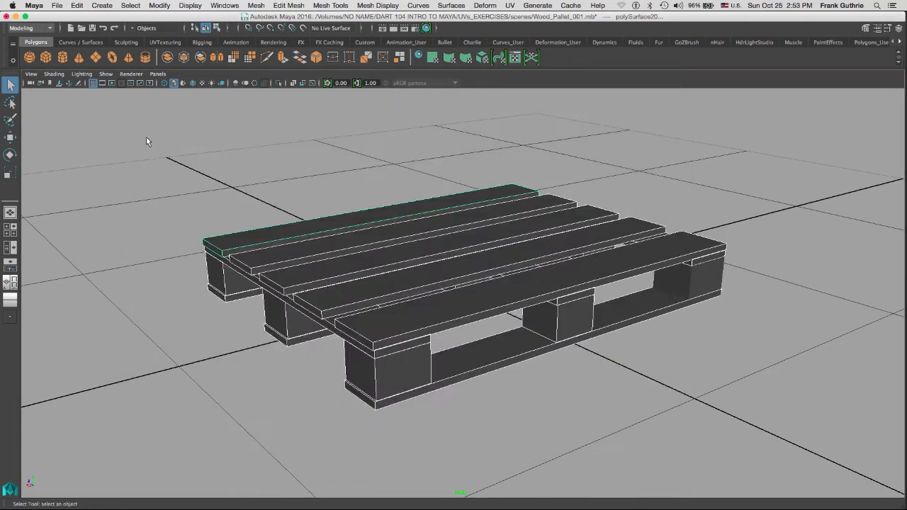
pyautogui.click(10, 282)
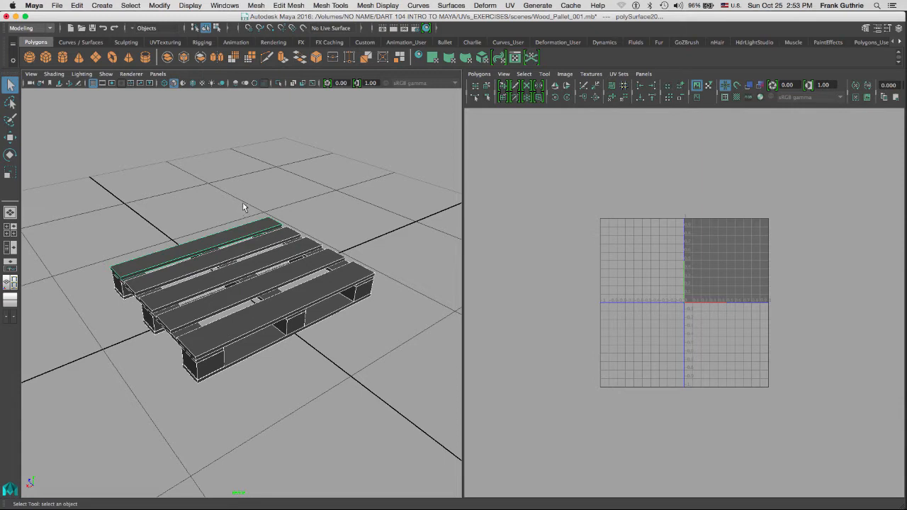
pyautogui.scroll(2, 248, 195)
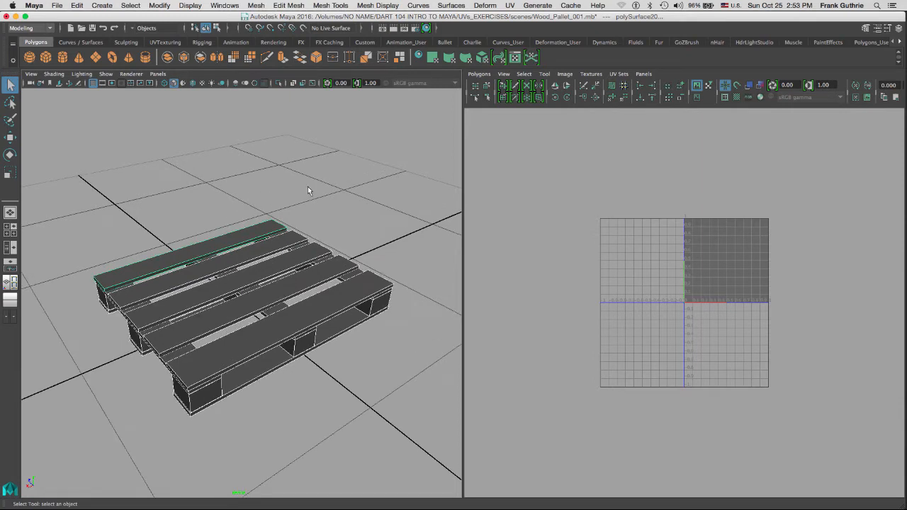
pyautogui.click(510, 6)
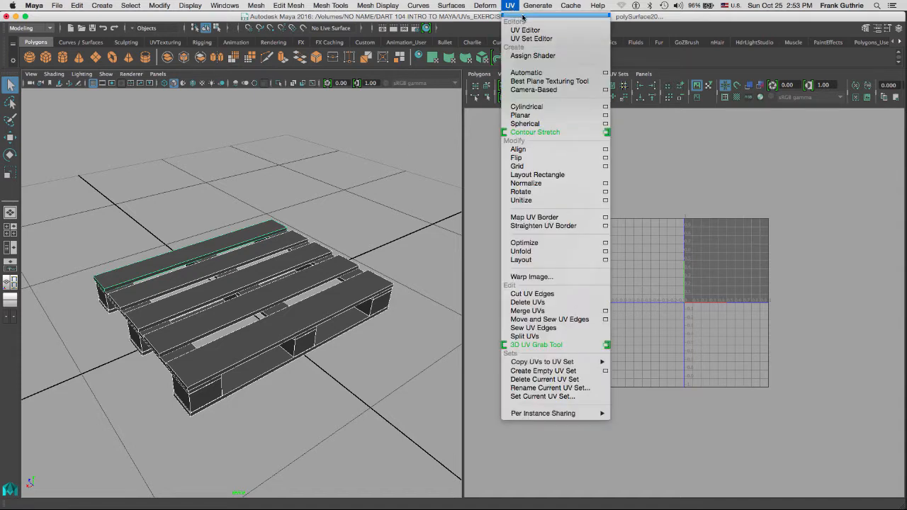
pyautogui.click(525, 15)
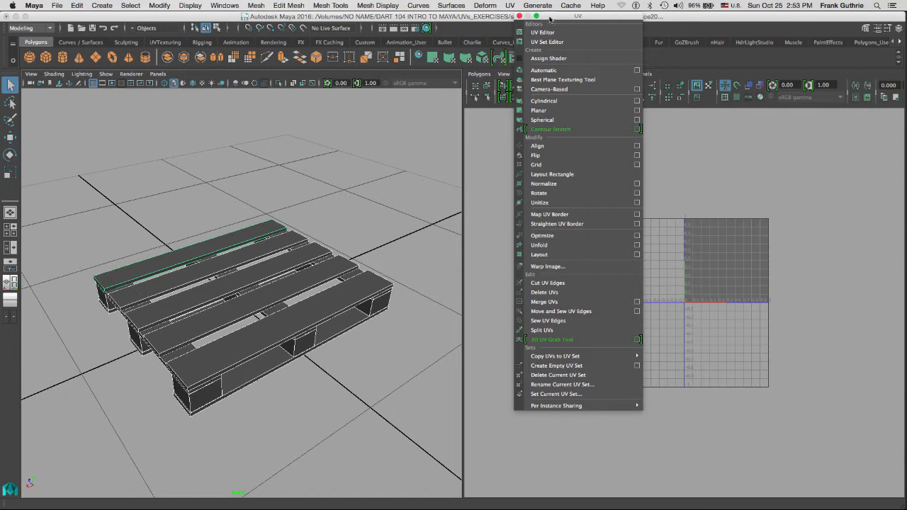
pyautogui.moveTo(548, 17); pyautogui.dragTo(451, 61)
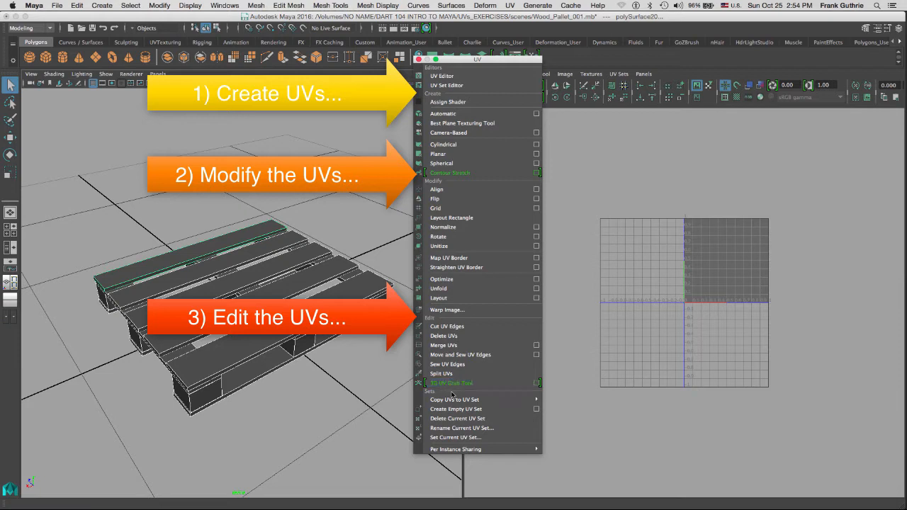
pyautogui.moveTo(453, 401)
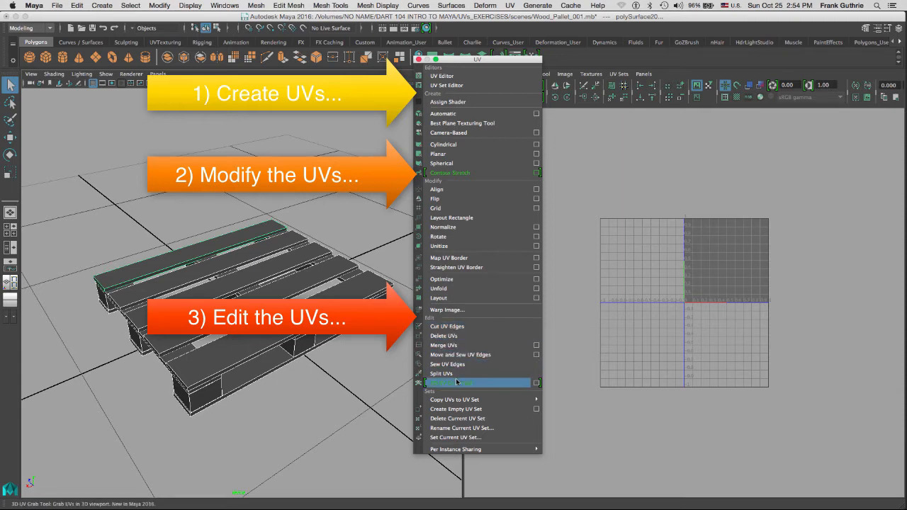
pyautogui.click(419, 60)
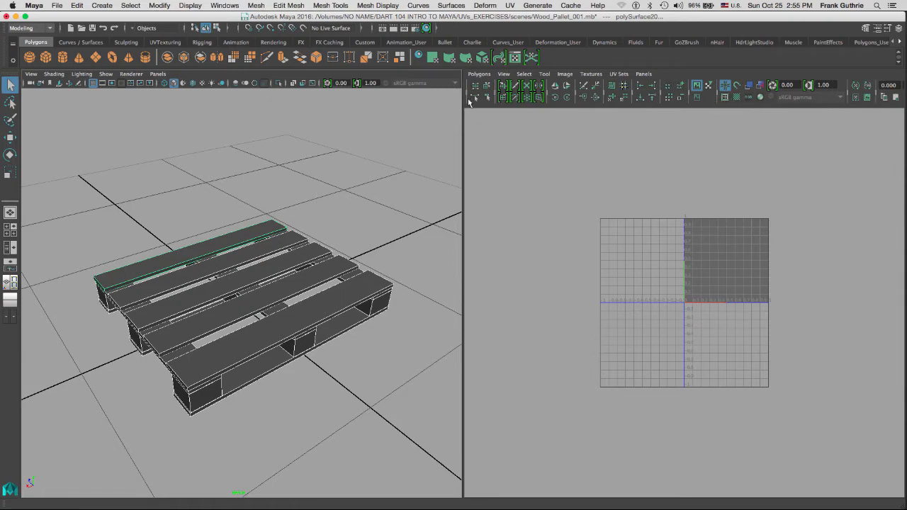
# Maximize the UV Editor, toggle its move and sew tool group, and browse its menus.
pyautogui.press('space')
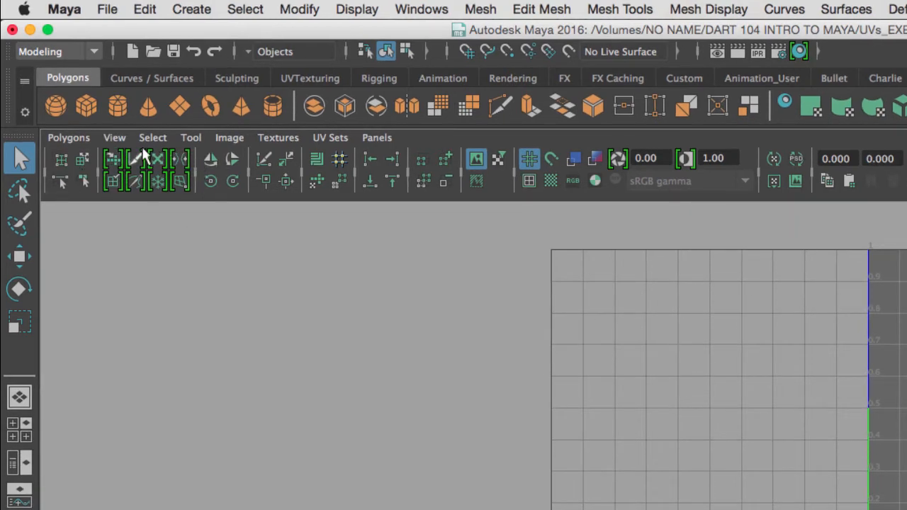
pyautogui.click(248, 170)
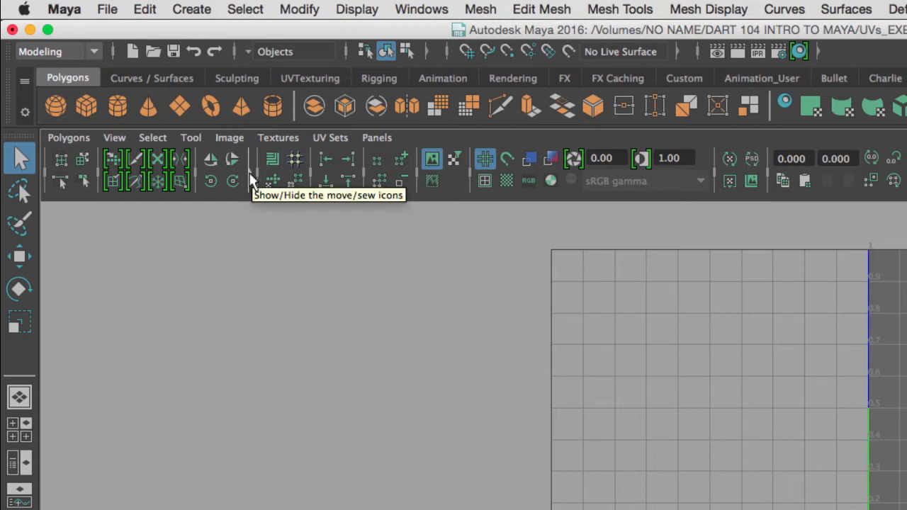
pyautogui.click(250, 174)
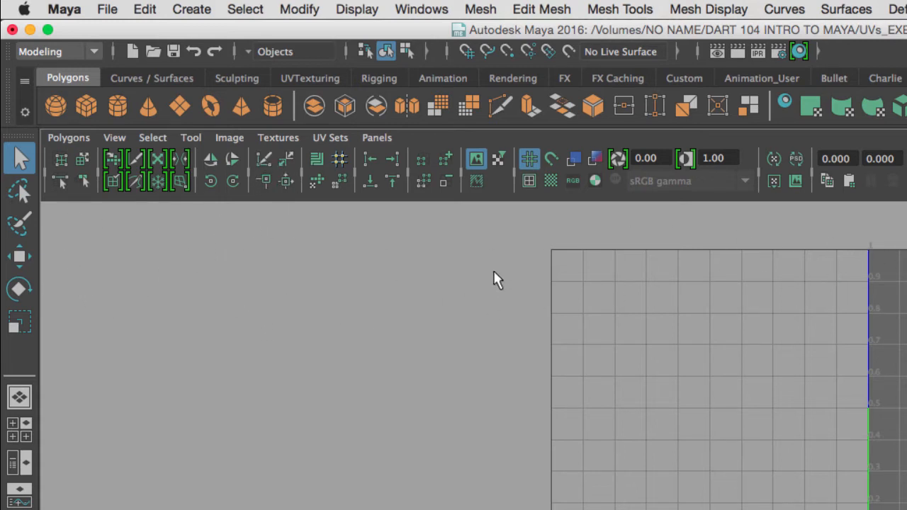
pyautogui.click(78, 136)
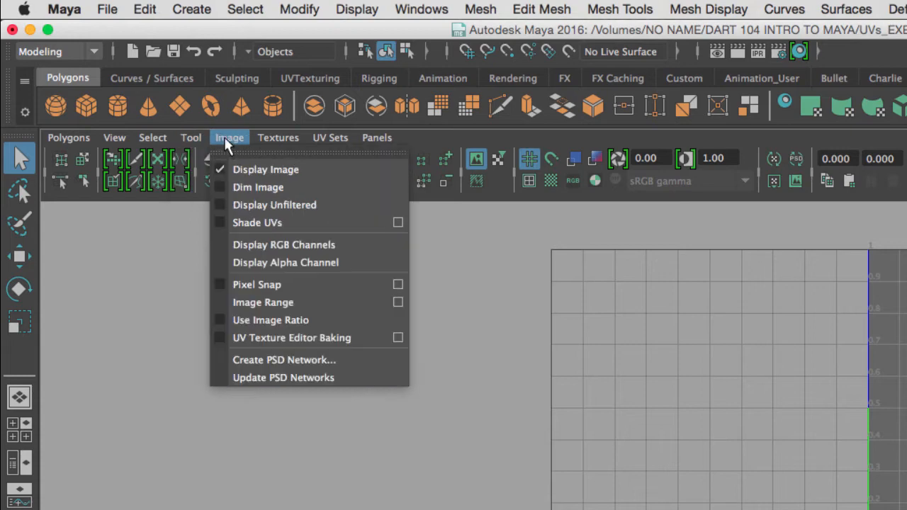
pyautogui.moveTo(151, 138)
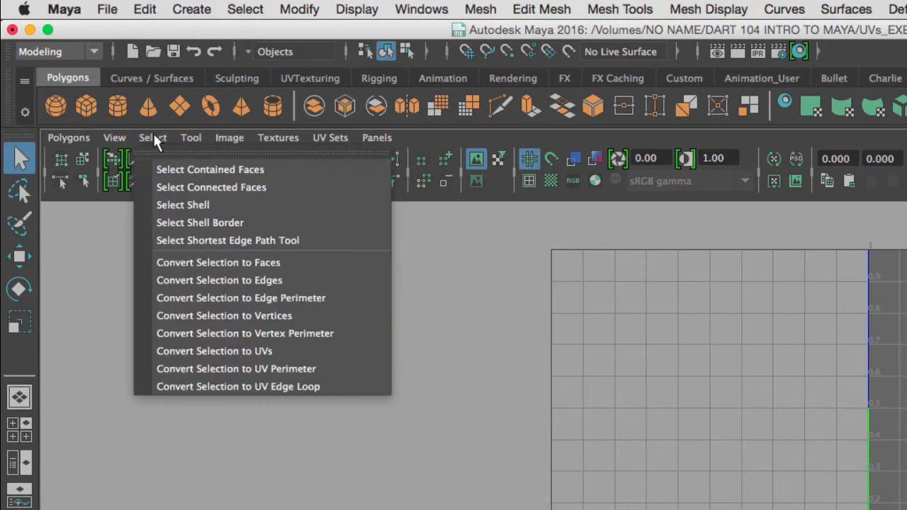
pyautogui.click(334, 324)
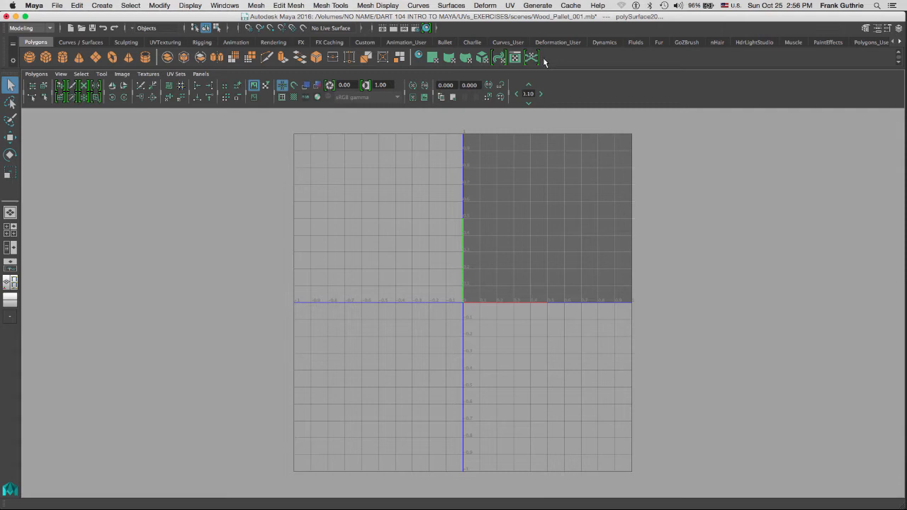
# Look over the UV menu, then restore the perspective and UV Editor split layout.
pyautogui.click(510, 5)
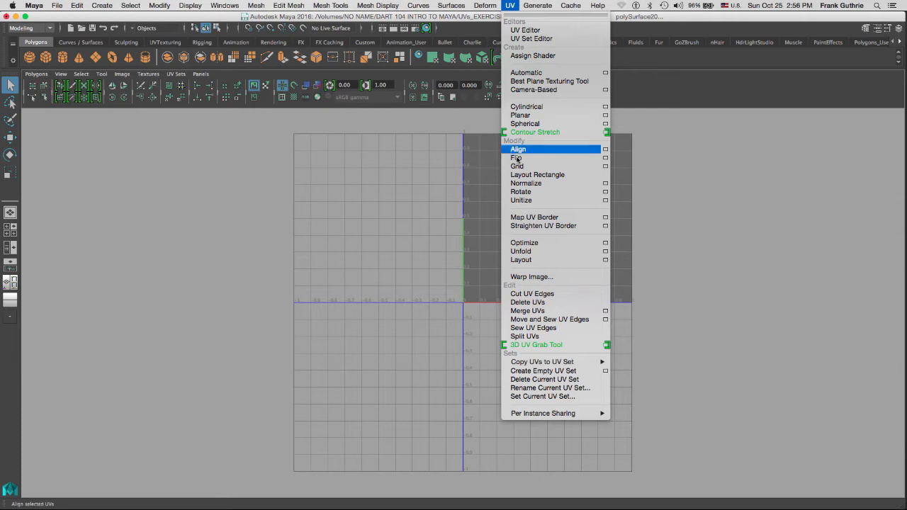
pyautogui.click(509, 6)
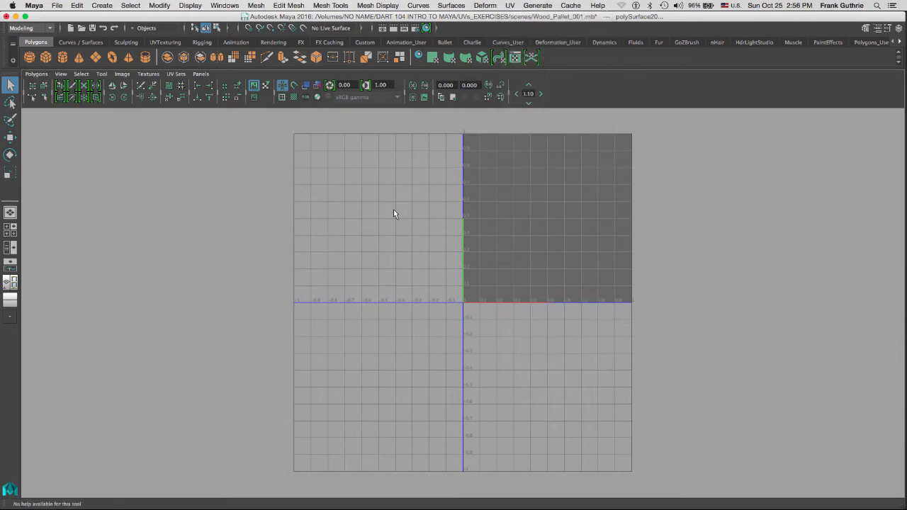
pyautogui.press('space')
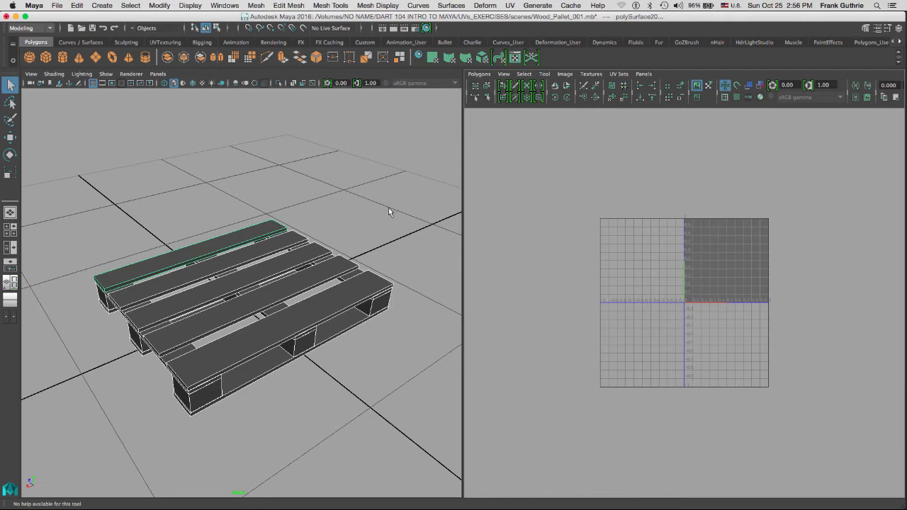
pyautogui.click(238, 190)
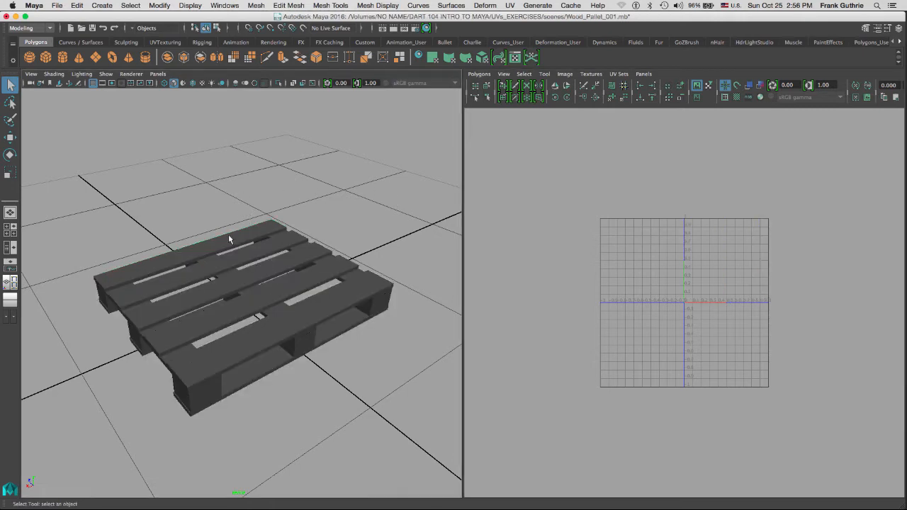
pyautogui.moveTo(229, 236)
pyautogui.keyDown('alt'); pyautogui.mouseDown()
pyautogui.moveTo(245, 222)
pyautogui.moveTo(222, 241)
pyautogui.mouseUp(); pyautogui.keyUp('alt')
pyautogui.click(229, 228)
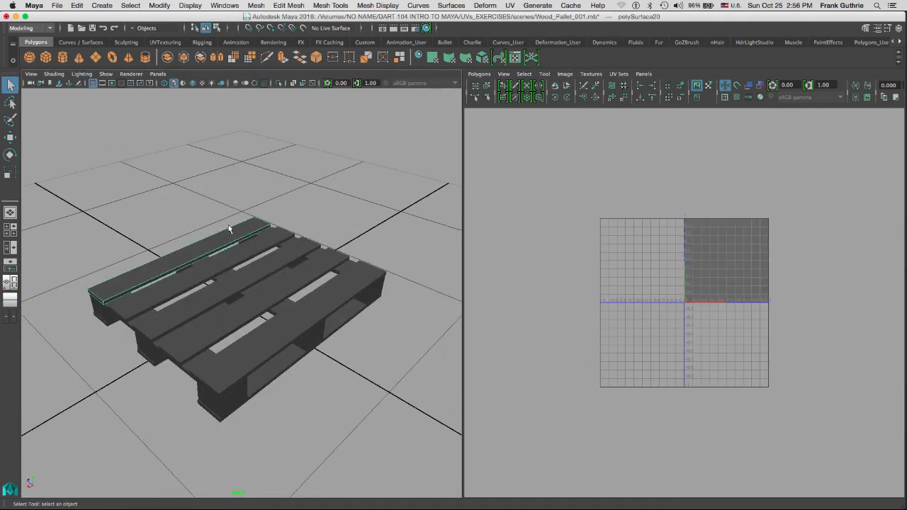
pyautogui.click(231, 256)
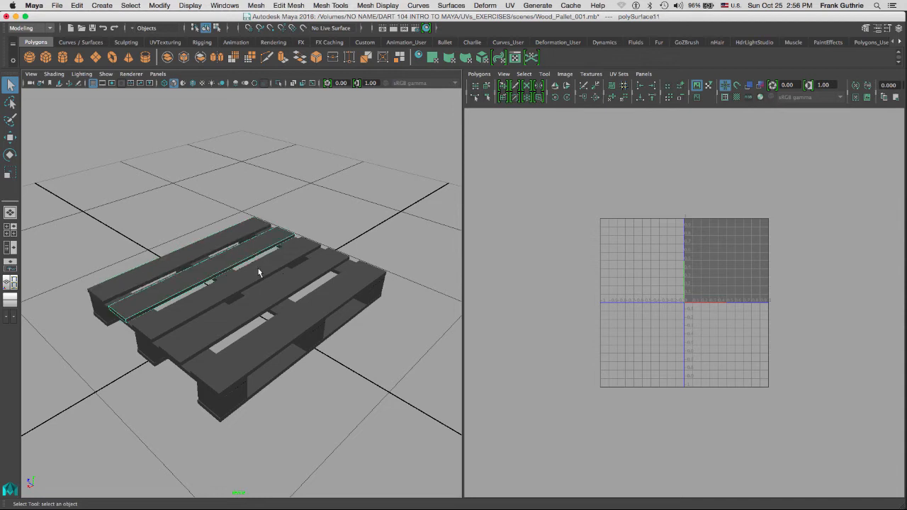
pyautogui.click(269, 278)
pyautogui.click(311, 289)
pyautogui.click(319, 301)
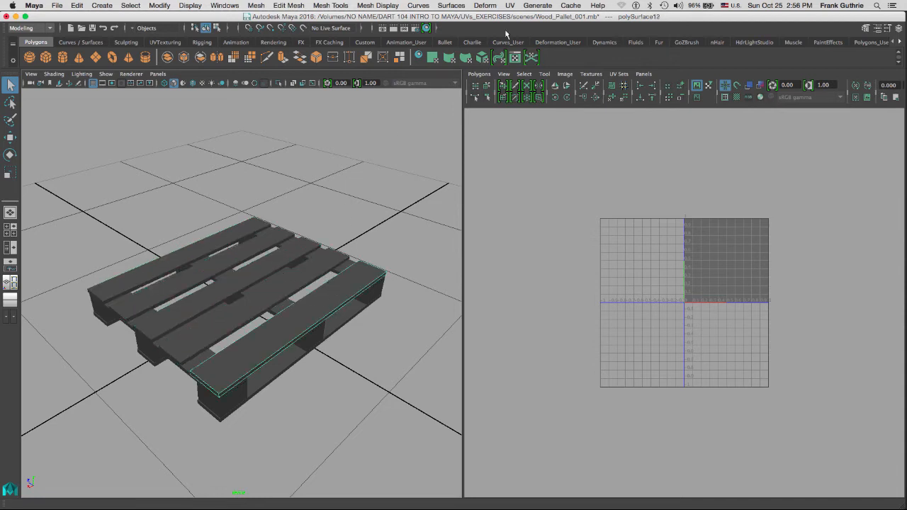
pyautogui.click(241, 233)
pyautogui.click(739, 216)
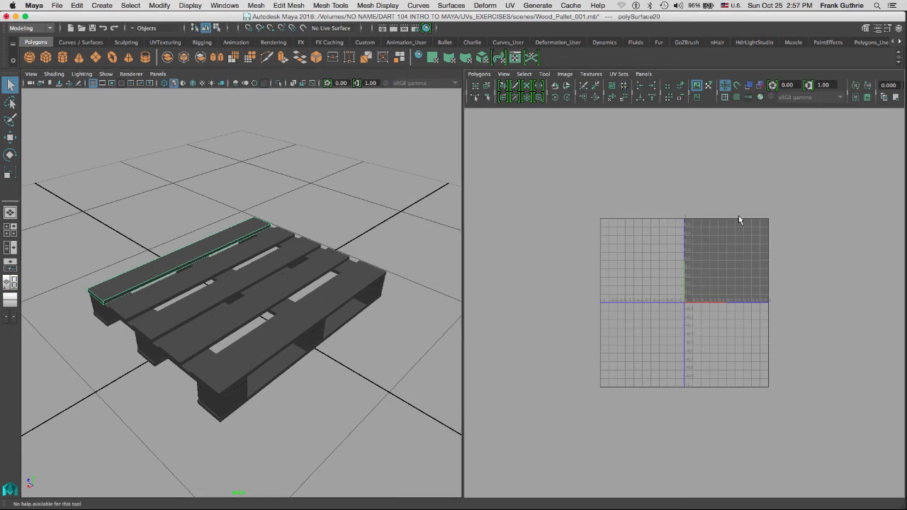
# Enlarge the 0–1 UV square, reselect the top plank in Object Mode, and open the UV menu.
pyautogui.keyDown('alt'); pyautogui.moveTo(682, 212); pyautogui.dragTo(841, 241, button='right'); pyautogui.keyUp('alt')
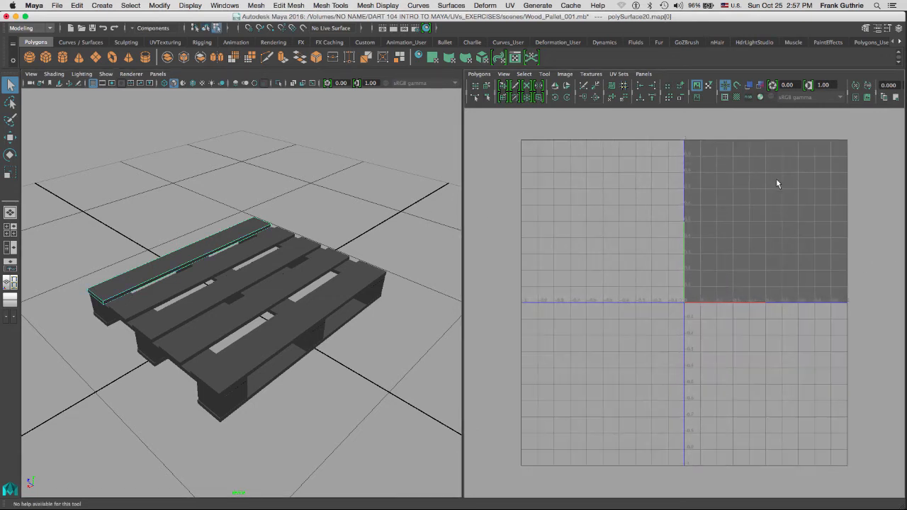
pyautogui.keyDown('alt'); pyautogui.moveTo(778, 183); pyautogui.dragTo(674, 231, button='middle'); pyautogui.keyUp('alt')
pyautogui.keyDown('alt'); pyautogui.moveTo(674, 231); pyautogui.dragTo(847, 228, button='right'); pyautogui.keyUp('alt')
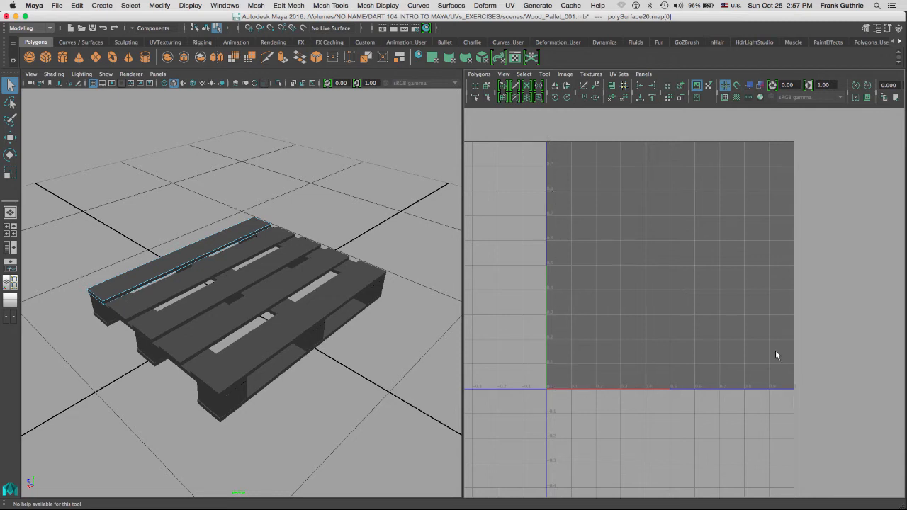
pyautogui.moveTo(239, 235); pyautogui.dragTo(280, 216, button='right')
pyautogui.click(233, 235)
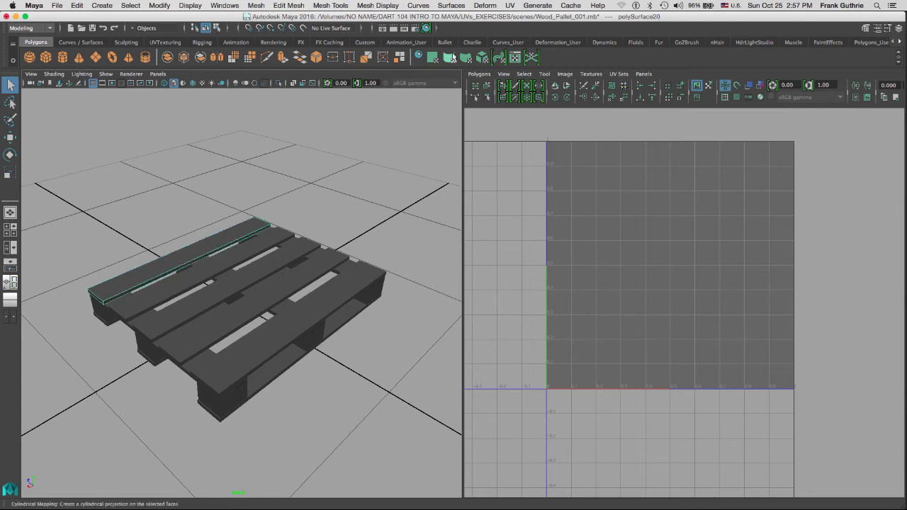
pyautogui.click(510, 6)
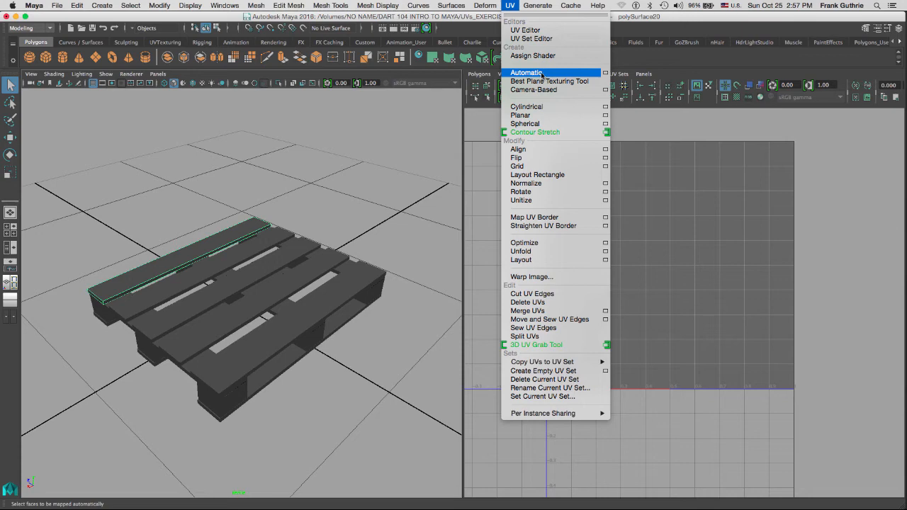
# Apply Automatic mapping to the top plank with reset defaults: 6 planes, Into square, 512 spacing.
pyautogui.click(606, 74)
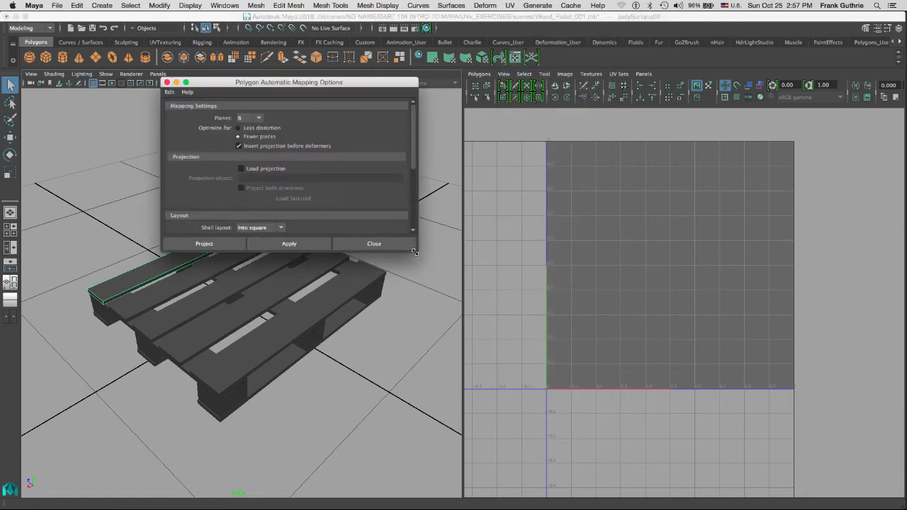
pyautogui.moveTo(415, 252); pyautogui.dragTo(432, 373)
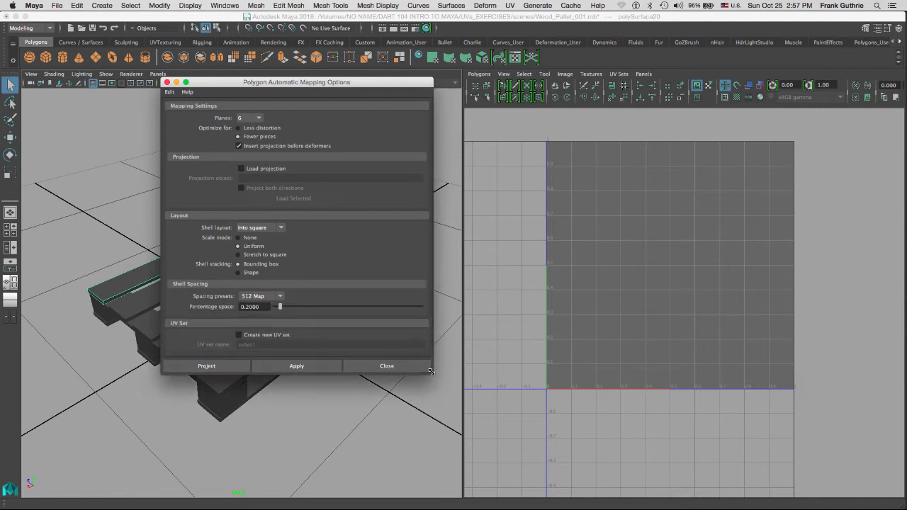
pyautogui.click(171, 93)
pyautogui.click(178, 111)
pyautogui.moveTo(272, 83); pyautogui.dragTo(594, 137)
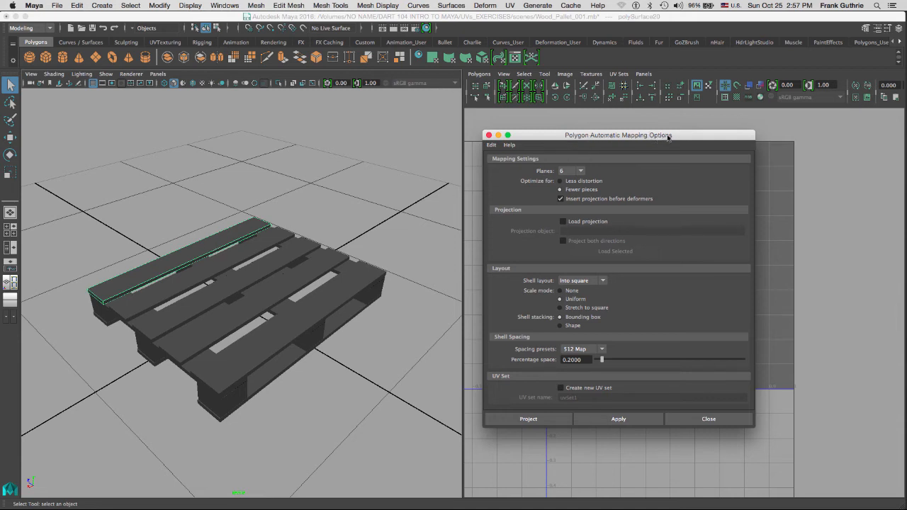
pyautogui.click(618, 420)
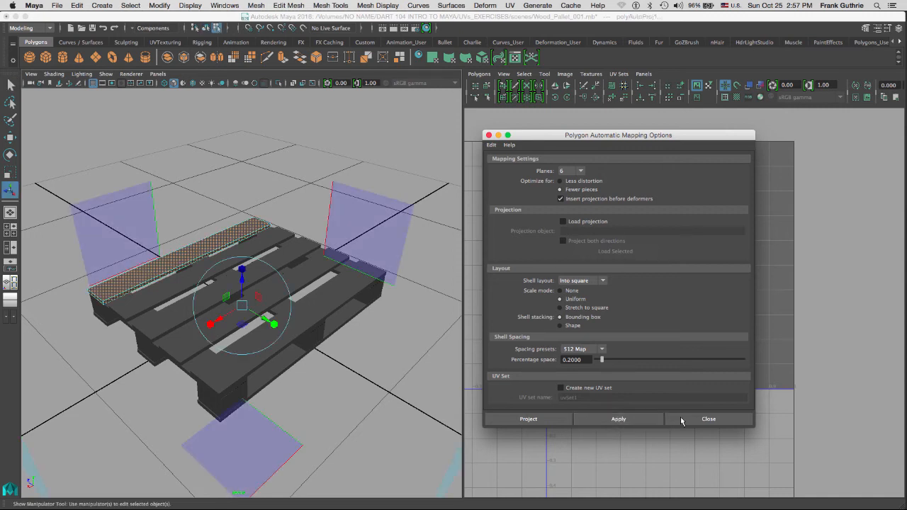
# Close the mapping options and inspect the projection planes in a maximized perspective view.
pyautogui.click(707, 419)
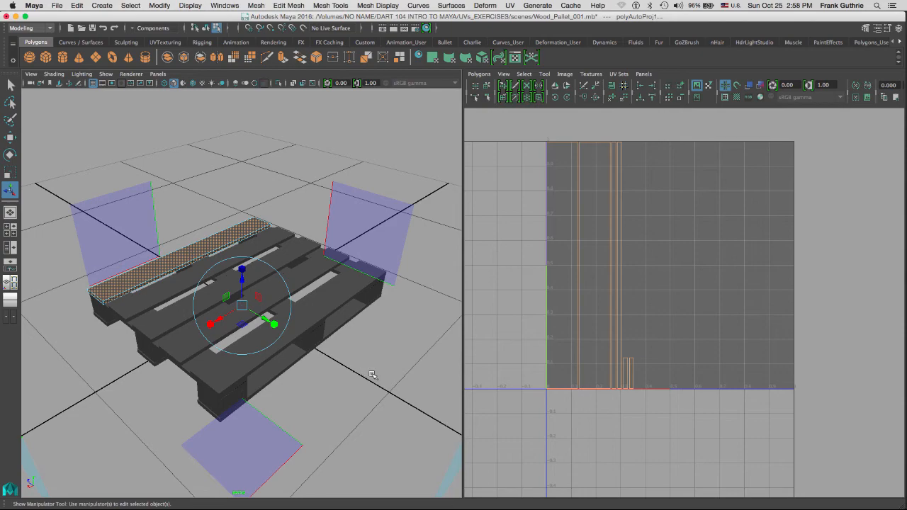
pyautogui.press('space')
pyautogui.keyDown('alt'); pyautogui.moveTo(629, 333); pyautogui.dragTo(247, 300, button='right'); pyautogui.keyUp('alt')
pyautogui.keyDown('alt'); pyautogui.moveTo(465, 277); pyautogui.dragTo(365, 301); pyautogui.keyUp('alt')
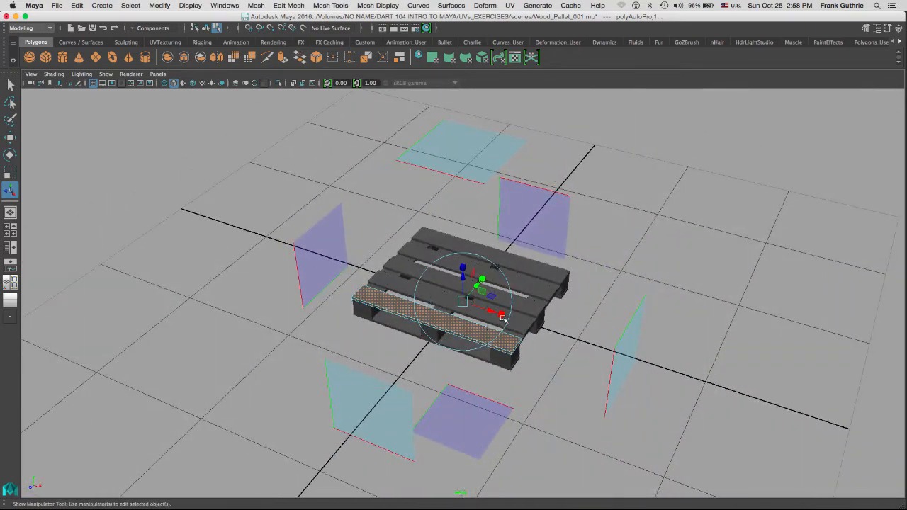
pyautogui.keyDown('alt'); pyautogui.moveTo(503, 320); pyautogui.dragTo(483, 159); pyautogui.keyUp('alt')
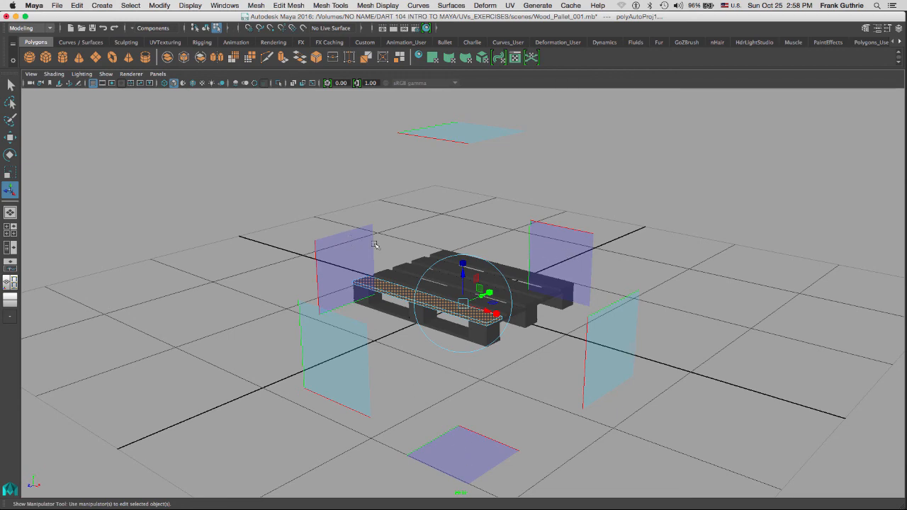
pyautogui.keyDown('alt'); pyautogui.moveTo(437, 282); pyautogui.dragTo(758, 293, button='right'); pyautogui.keyUp('alt')
pyautogui.keyDown('alt'); pyautogui.moveTo(759, 293); pyautogui.dragTo(408, 250); pyautogui.keyUp('alt')
# Maximize the UV Editor and zoom out to view the plank's new strip shells.
pyautogui.press('space')
pyautogui.press('space')
pyautogui.keyDown('alt'); pyautogui.moveTo(468, 242); pyautogui.dragTo(238, 227, button='right'); pyautogui.keyUp('alt')
pyautogui.keyDown('alt'); pyautogui.moveTo(452, 198); pyautogui.dragTo(524, 260, button='middle'); pyautogui.keyUp('alt')
pyautogui.keyDown('alt'); pyautogui.moveTo(518, 249); pyautogui.dragTo(388, 240, button='right'); pyautogui.keyUp('alt')
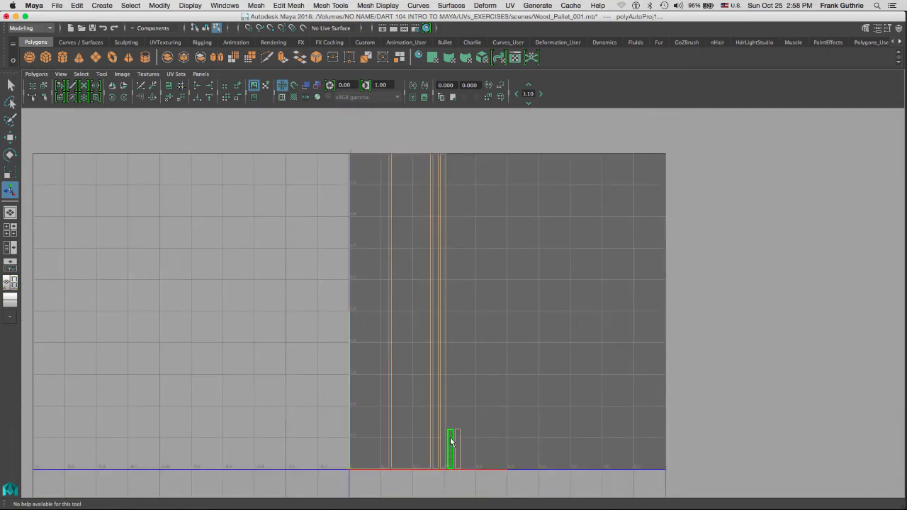
# Restore the split layout, frame the board, and return to Object Mode.
pyautogui.press('space')
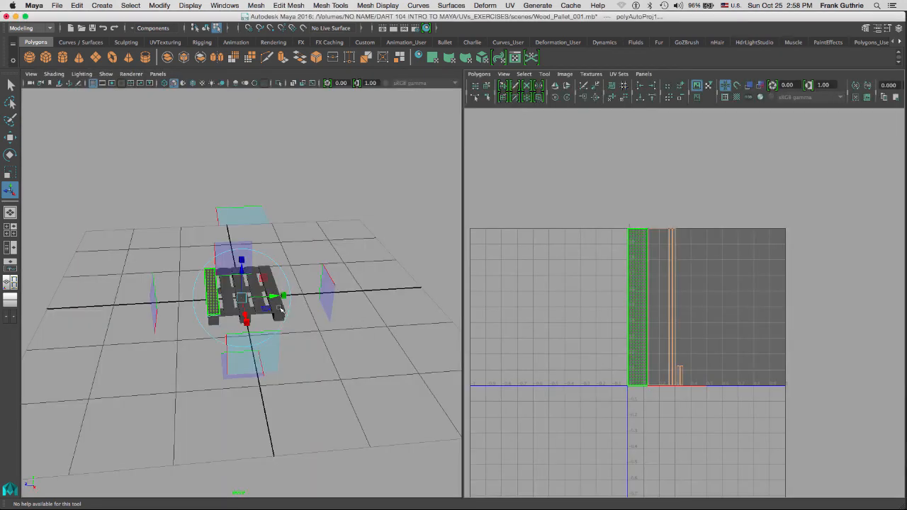
pyautogui.press('f')
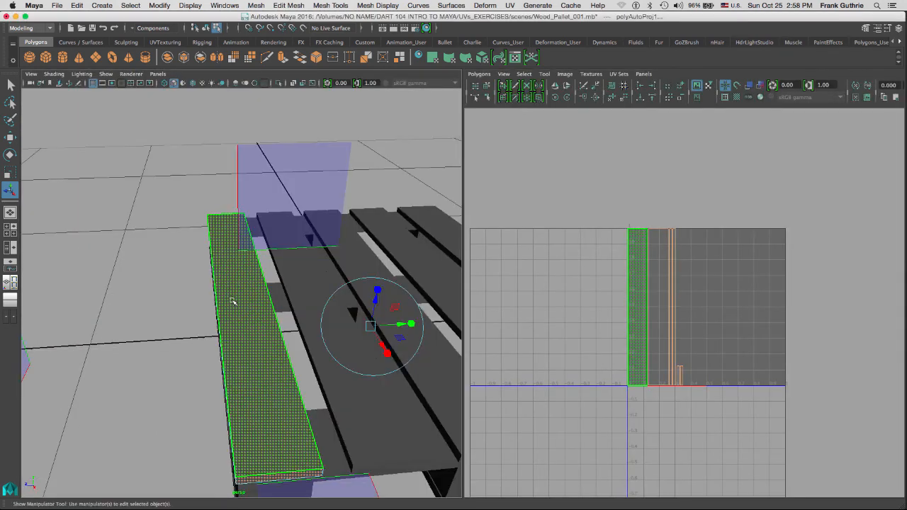
pyautogui.keyDown('alt'); pyautogui.moveTo(268, 307); pyautogui.dragTo(265, 258); pyautogui.keyUp('alt')
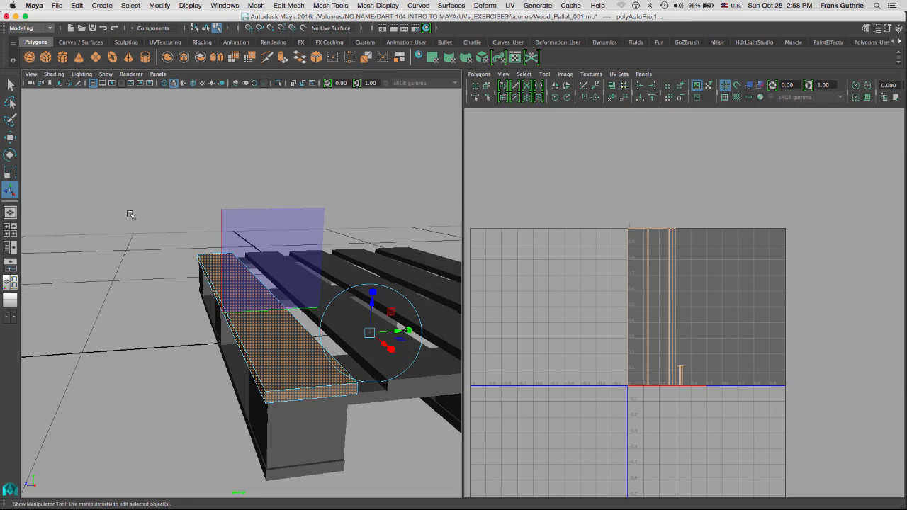
pyautogui.click(135, 208)
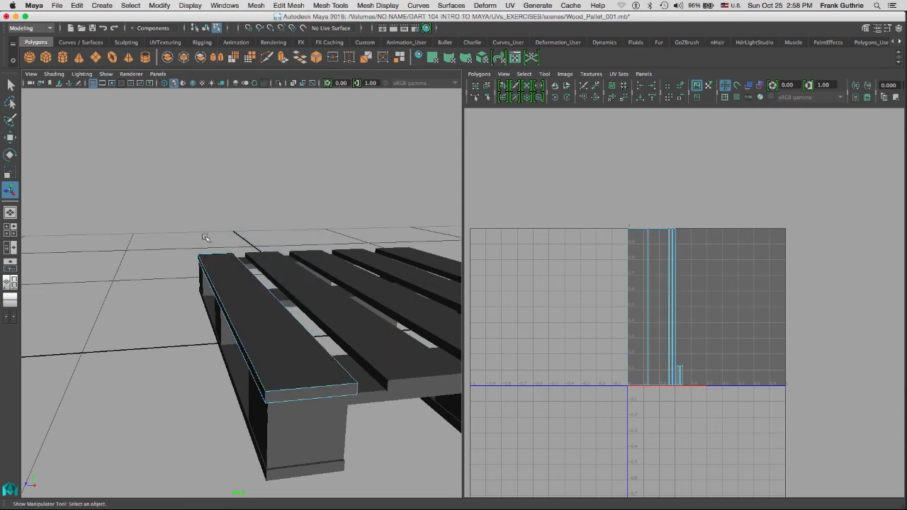
pyautogui.click(237, 276)
pyautogui.moveTo(238, 274); pyautogui.dragTo(252, 266, button='right')
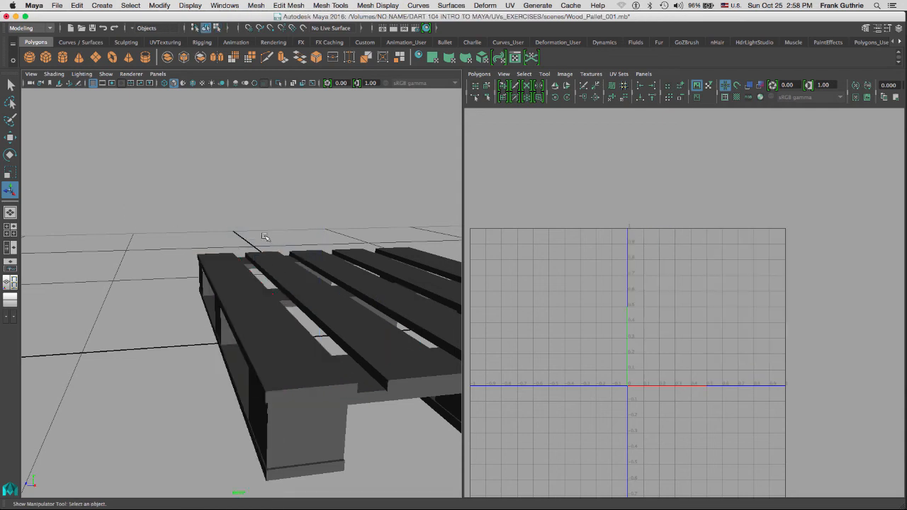
# Select the top plank, frame its UV shells within the 0–1 square, and open the UV menu.
pyautogui.click(230, 272)
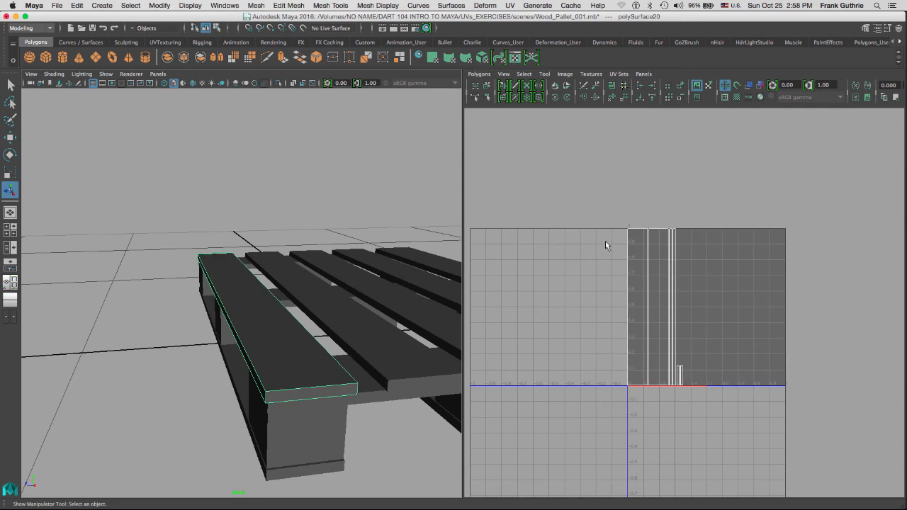
pyautogui.press('a')
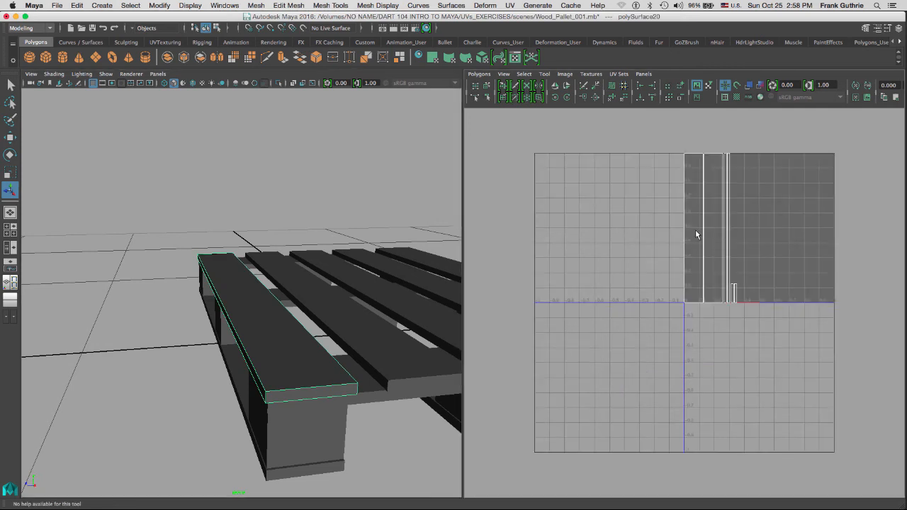
pyautogui.keyDown('alt'); pyautogui.moveTo(698, 233); pyautogui.dragTo(805, 177, button='right'); pyautogui.keyUp('alt')
pyautogui.keyDown('alt'); pyautogui.moveTo(764, 187); pyautogui.dragTo(643, 340, button='middle'); pyautogui.keyUp('alt')
pyautogui.keyDown('alt'); pyautogui.moveTo(692, 307); pyautogui.dragTo(788, 285, button='right'); pyautogui.keyUp('alt')
pyautogui.keyDown('alt'); pyautogui.moveTo(721, 229); pyautogui.dragTo(750, 185, button='middle'); pyautogui.keyUp('alt')
pyautogui.keyDown('alt'); pyautogui.moveTo(750, 185); pyautogui.dragTo(699, 205, button='right'); pyautogui.keyUp('alt')
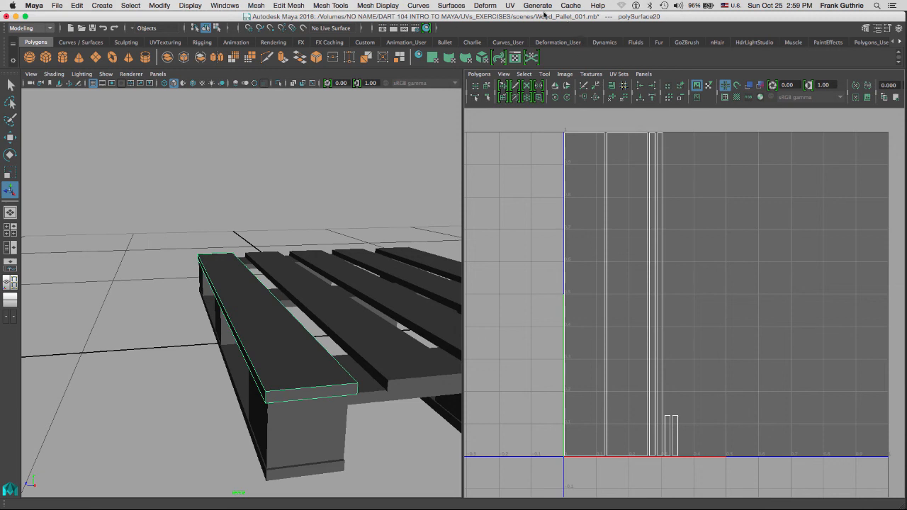
pyautogui.click(511, 6)
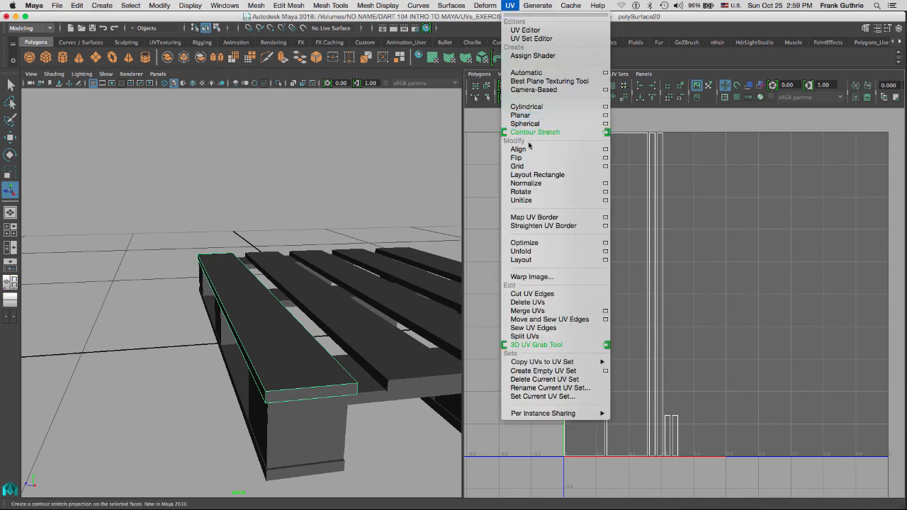
# Dismiss the UV menu by clicking in the UV Editor grid.
pyautogui.click(713, 191)
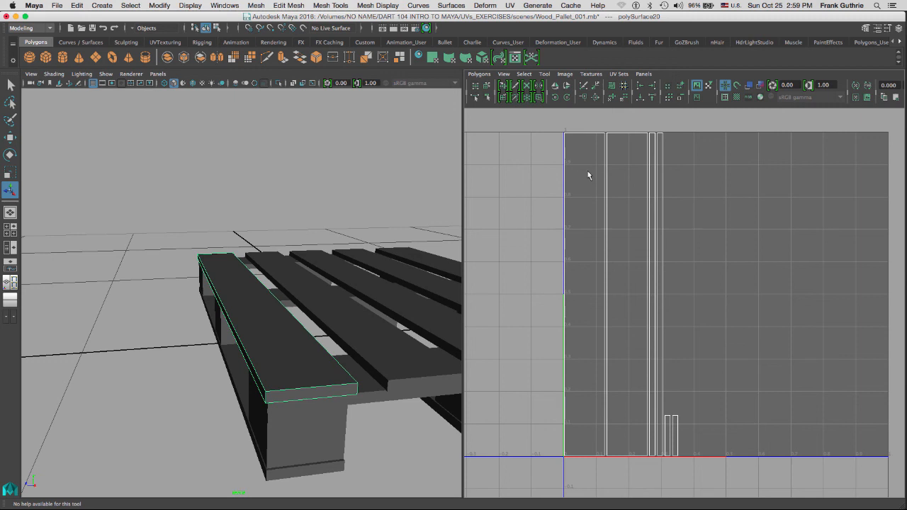